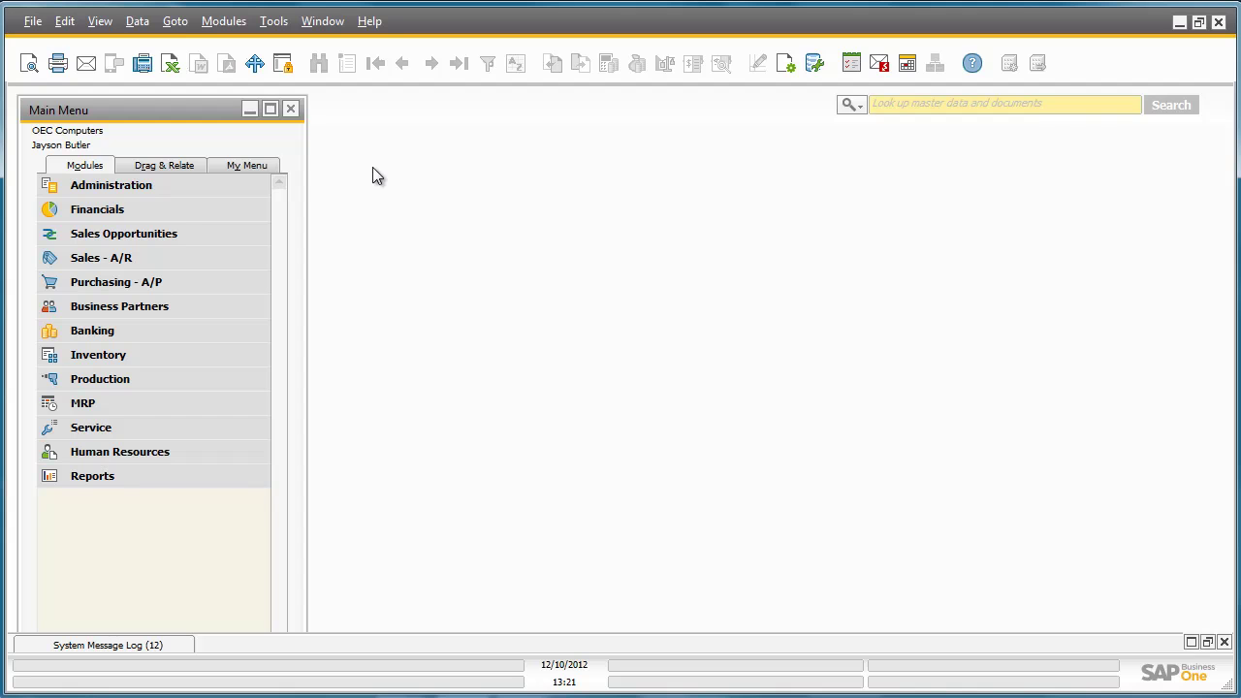
# Review the Basic Initialization settings in Company Details, down to the Enable Advanced G/L Account Determination option, and close the window.
pyautogui.click(263, 189)
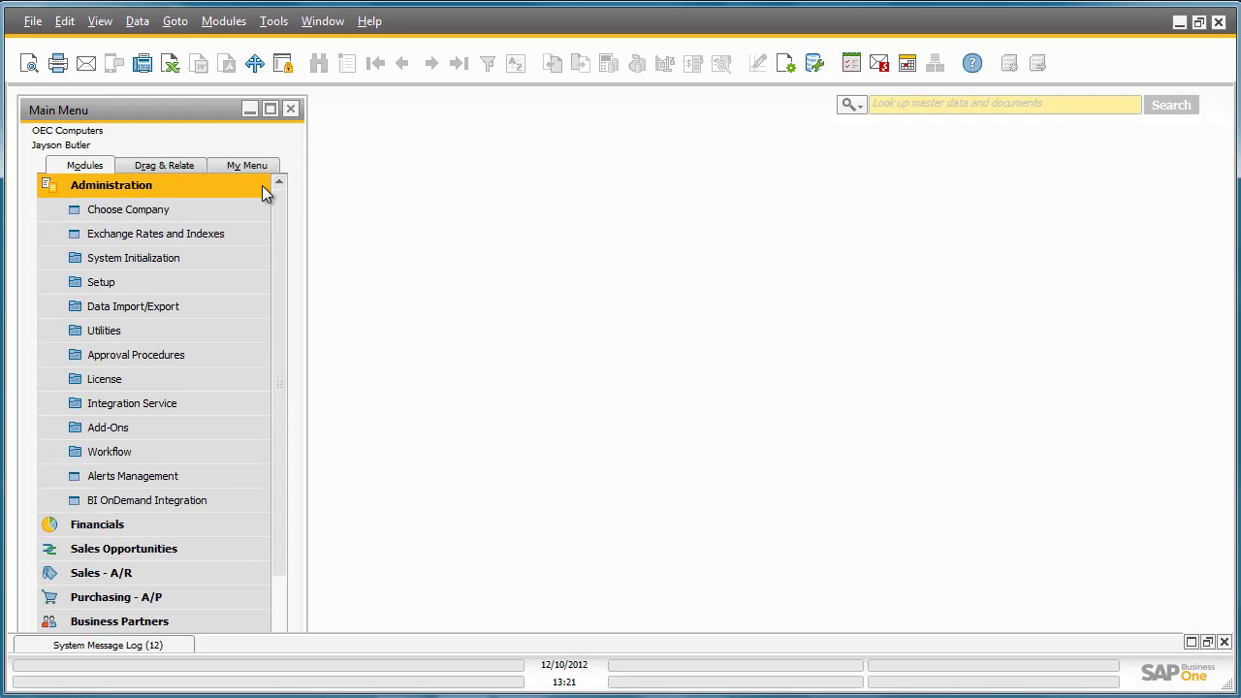
pyautogui.click(253, 258)
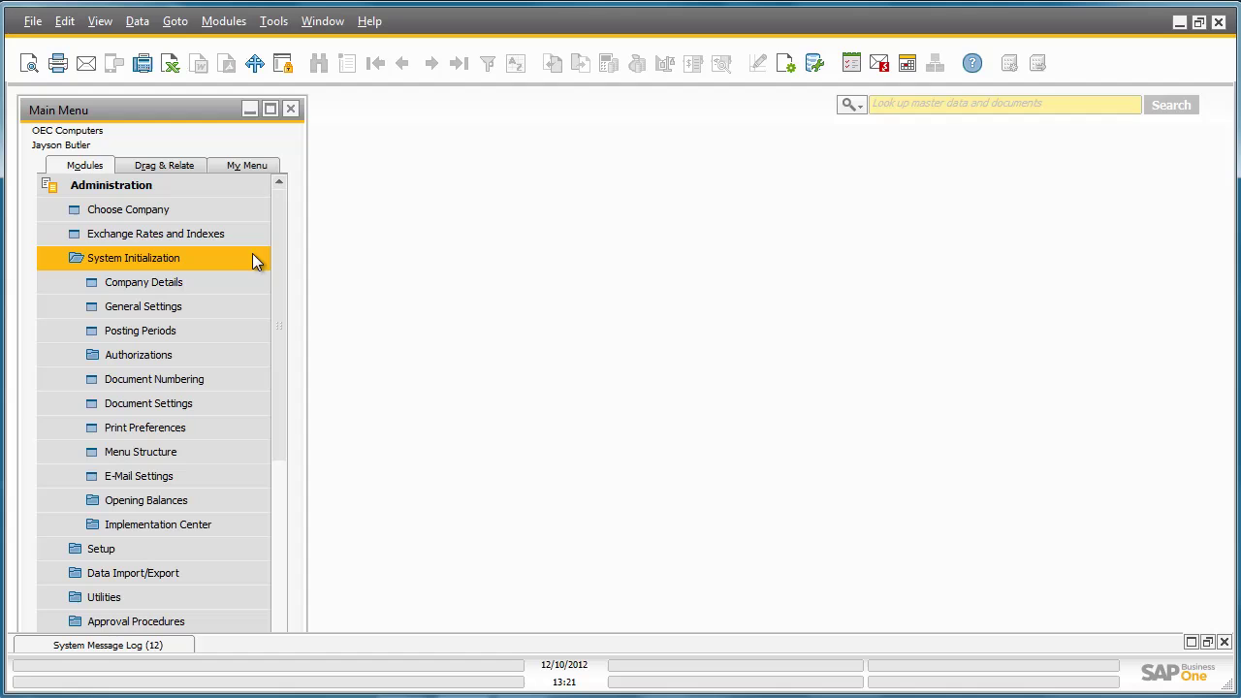
pyautogui.click(244, 280)
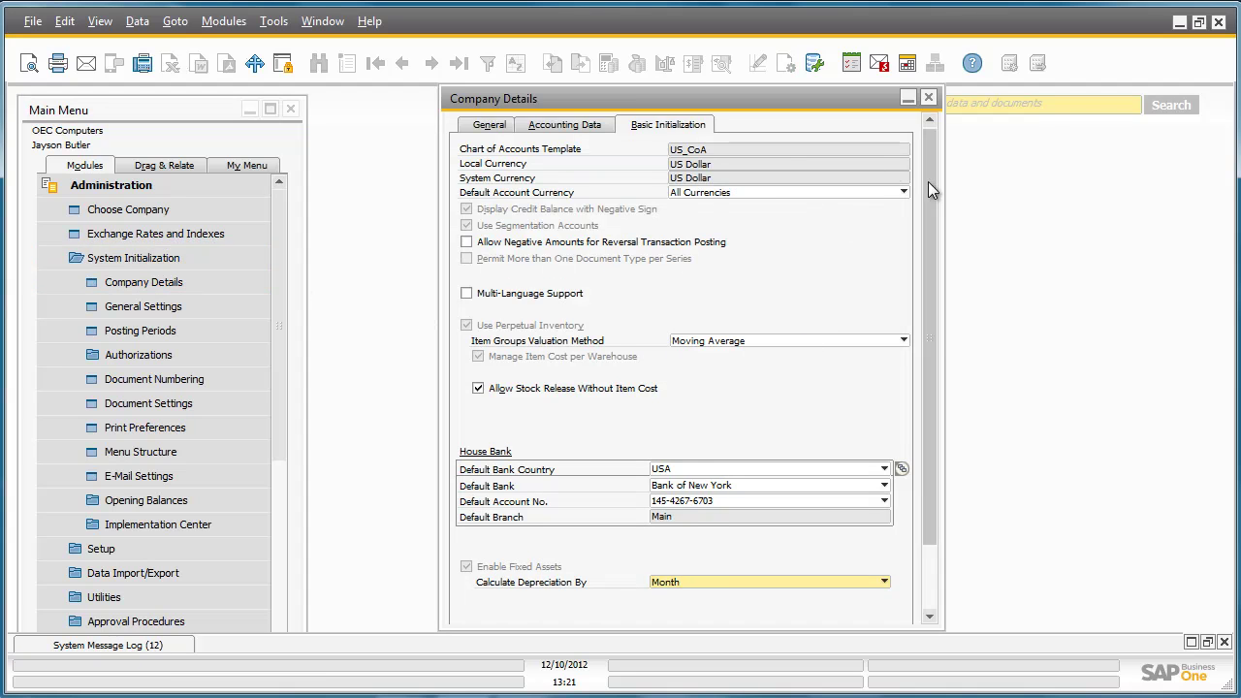
pyautogui.scroll(-3, 919, 268)
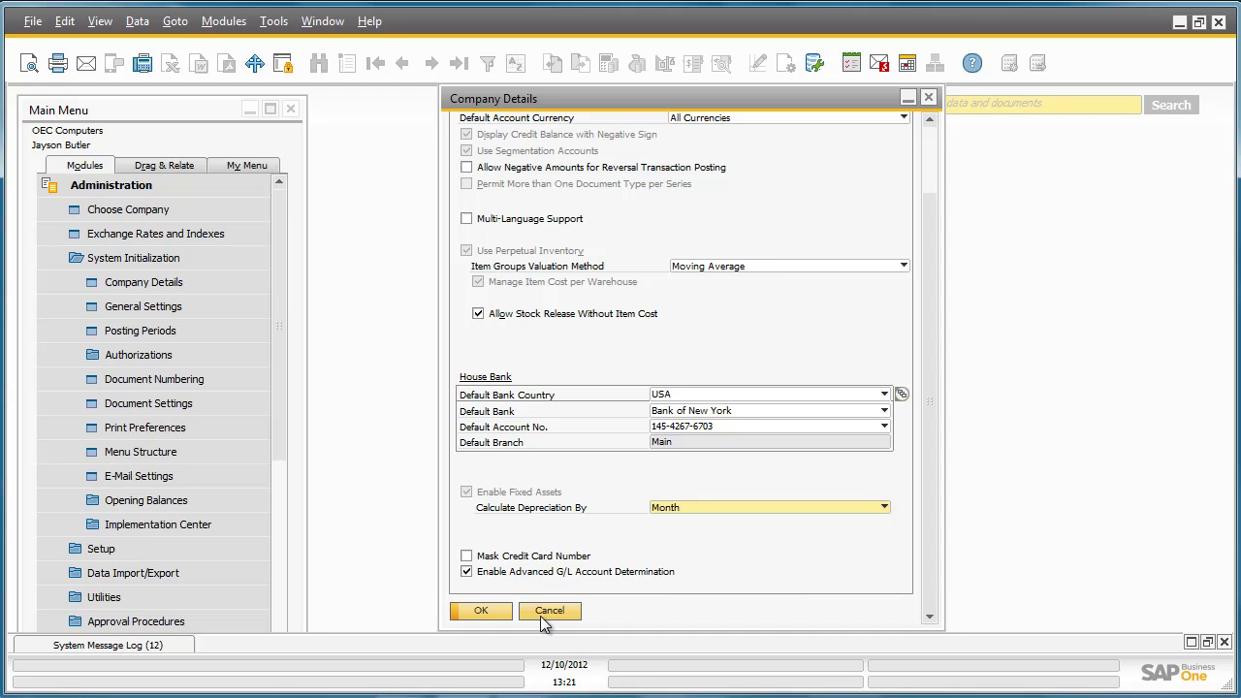
pyautogui.click(482, 611)
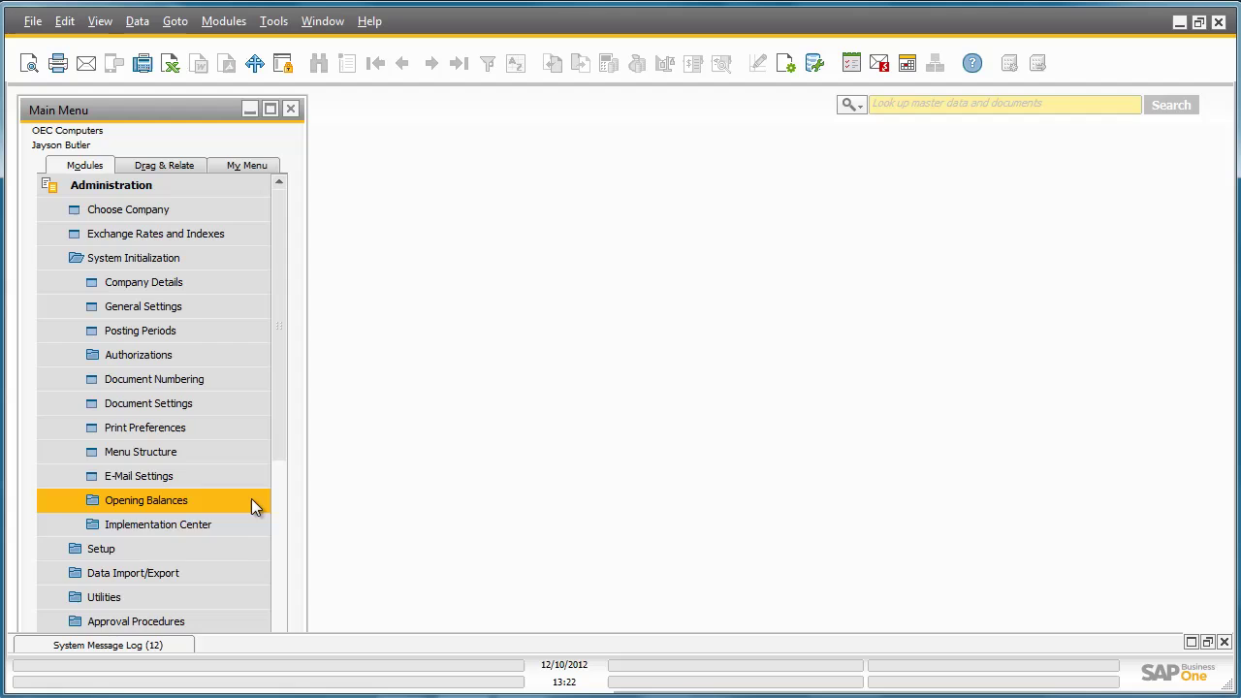
# Open G/L Account Determination from the financials setup and examine the sales accounts and their Advanced Rules column for period 2012.
pyautogui.click(247, 540)
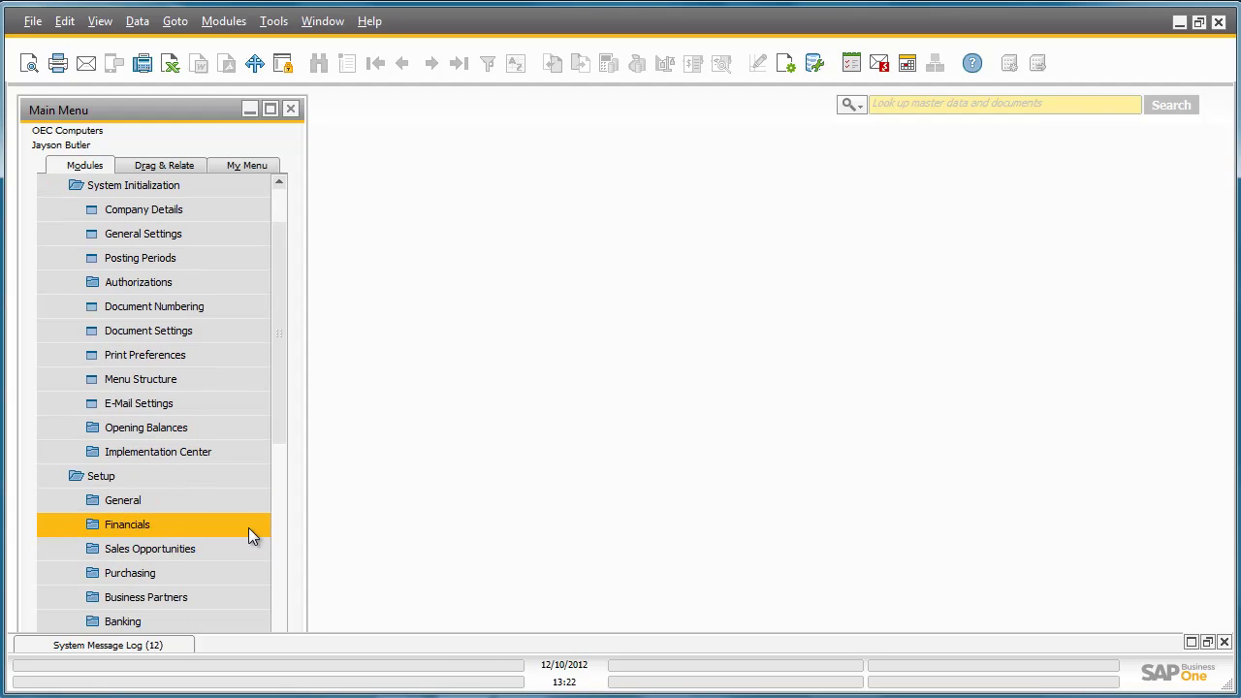
pyautogui.click(248, 527)
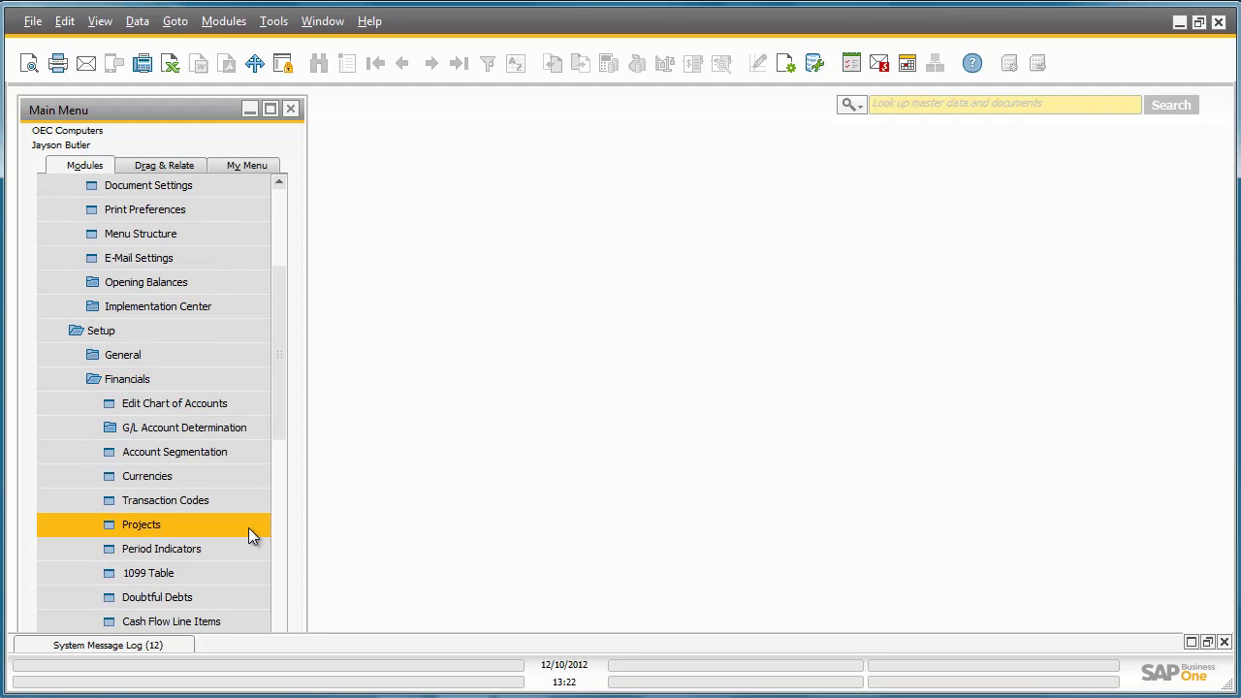
pyautogui.click(260, 432)
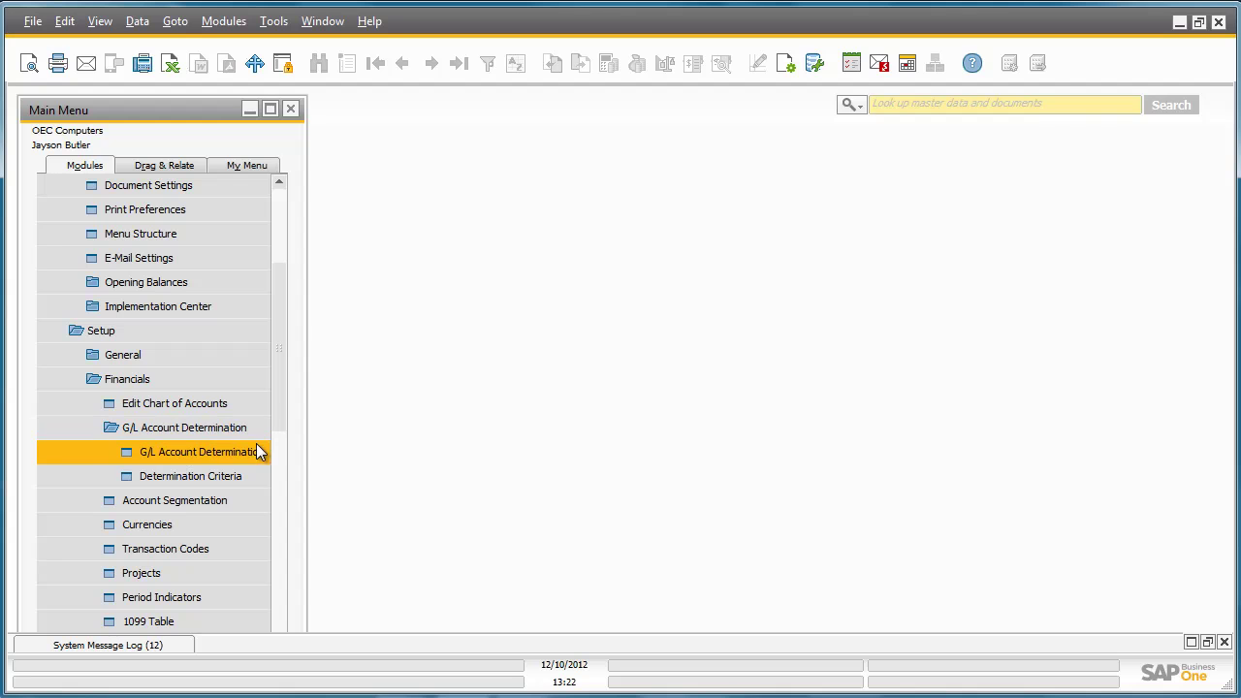
pyautogui.click(254, 453)
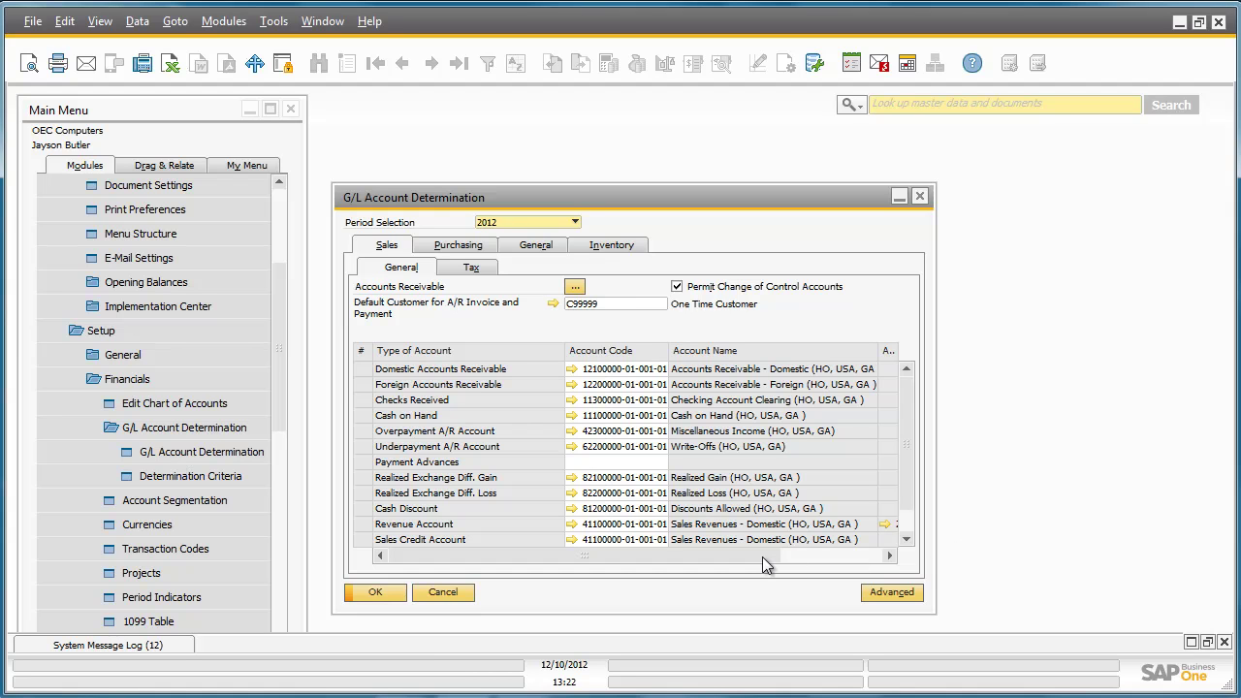
pyautogui.moveTo(760, 556); pyautogui.dragTo(867, 547)
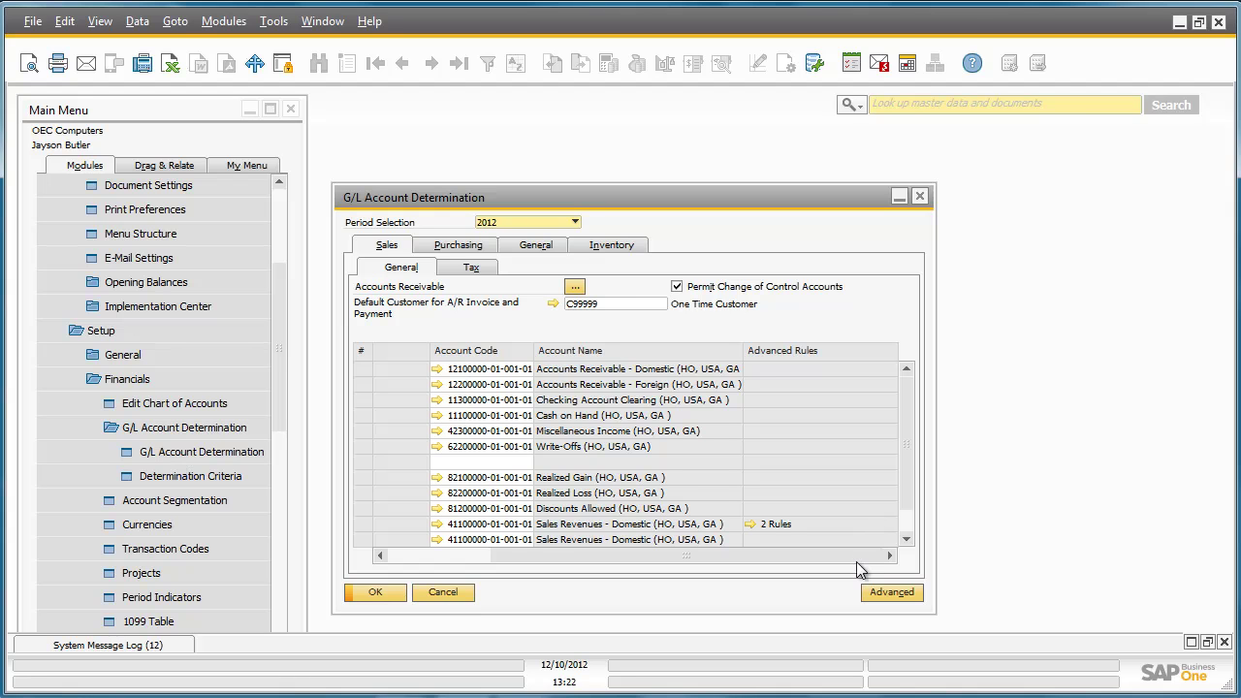
pyautogui.moveTo(856, 562); pyautogui.dragTo(755, 562)
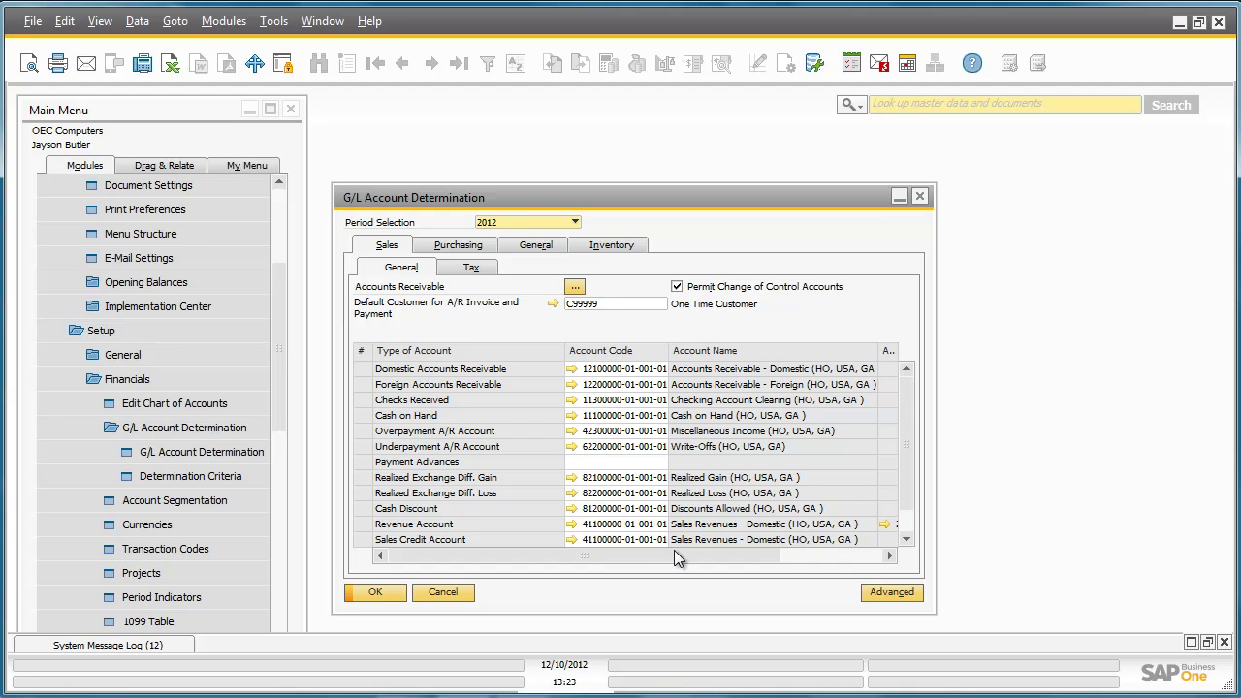
pyautogui.moveTo(674, 550); pyautogui.dragTo(791, 541)
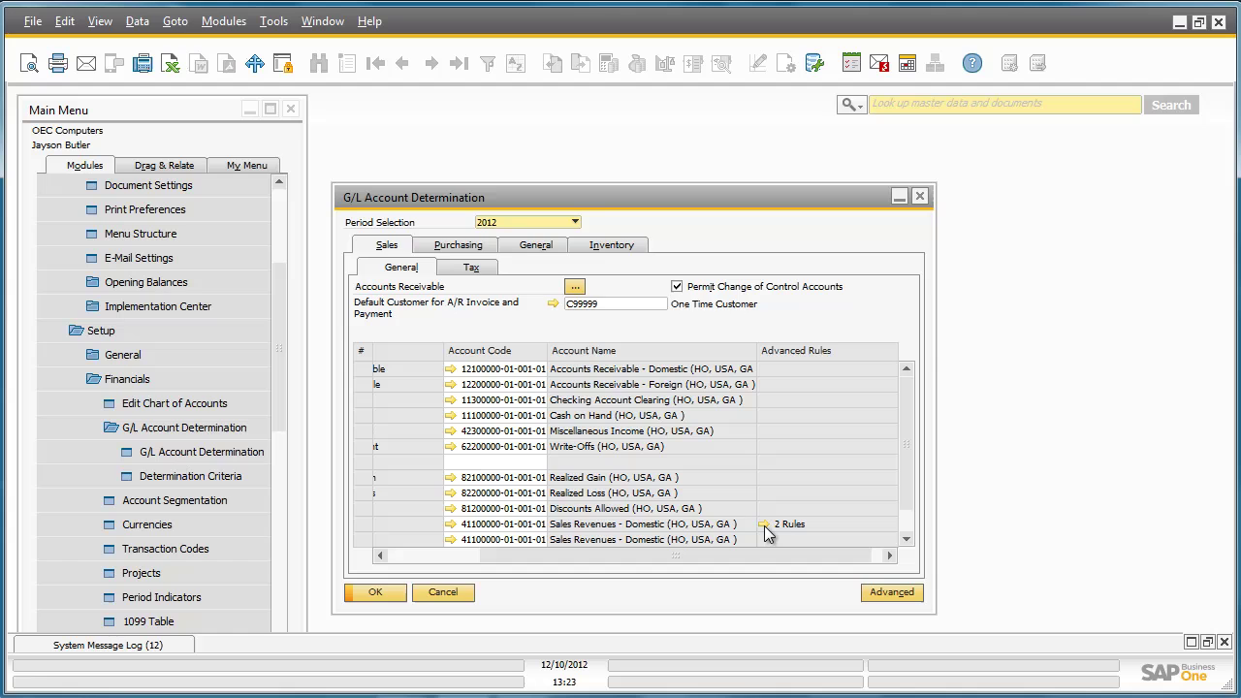
# Examine the Revenue Account's advanced determination rules and the Determination Criteria list, and close all the G/L determination windows.
pyautogui.click(764, 525)
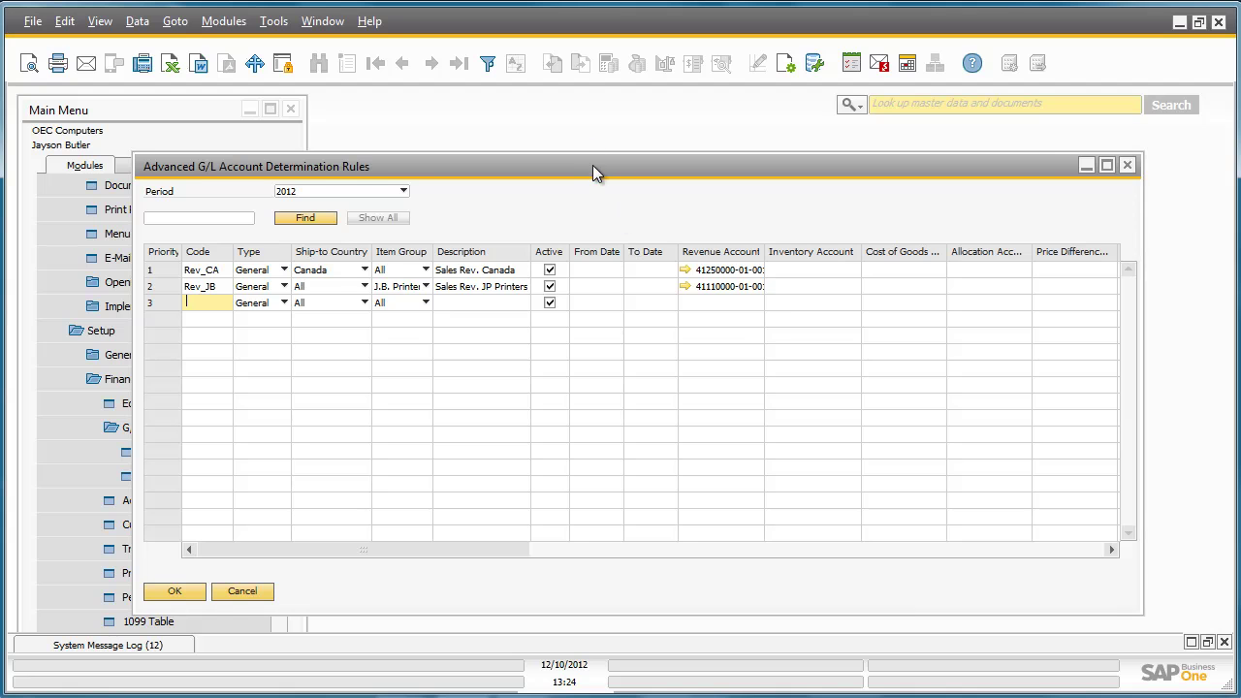
pyautogui.moveTo(593, 173); pyautogui.dragTo(724, 162)
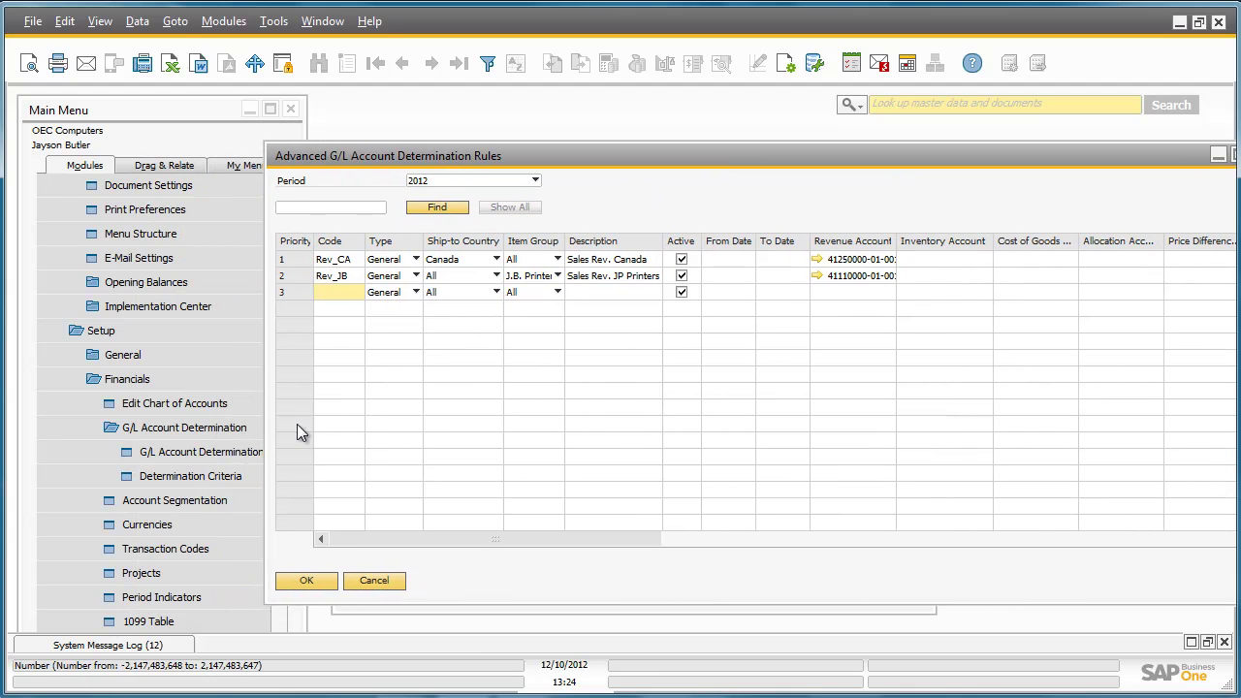
pyautogui.click(242, 478)
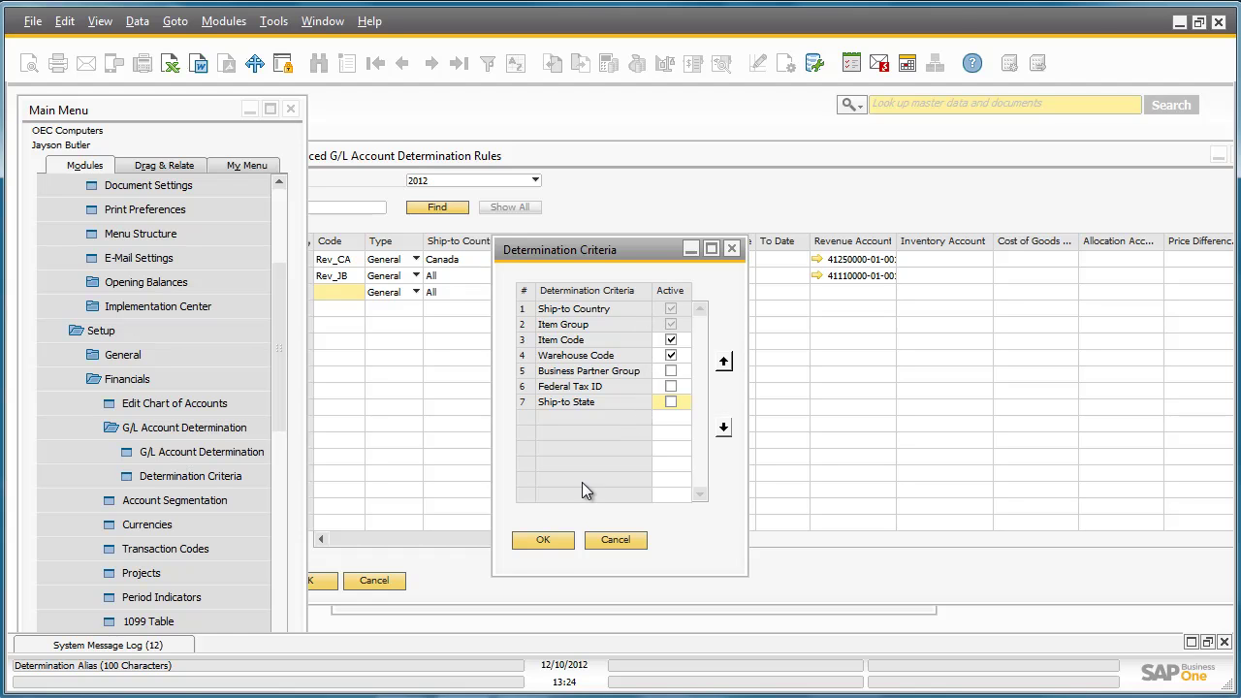
pyautogui.click(549, 544)
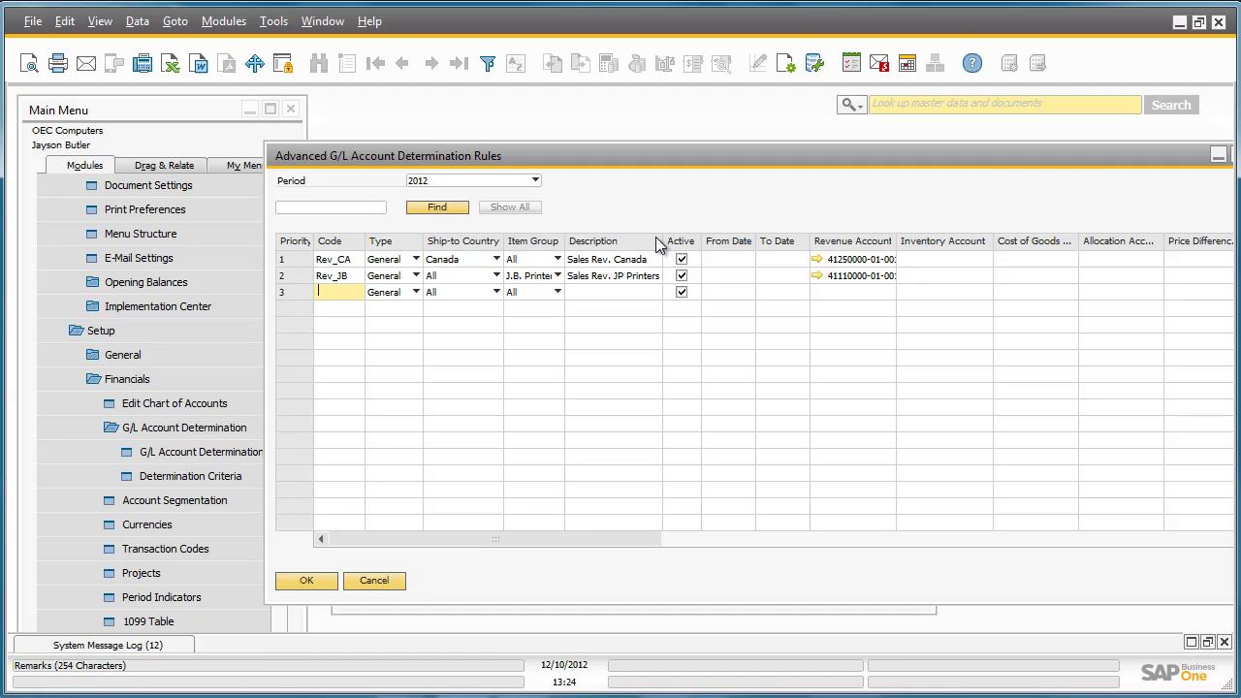
pyautogui.moveTo(980, 150); pyautogui.dragTo(899, 145)
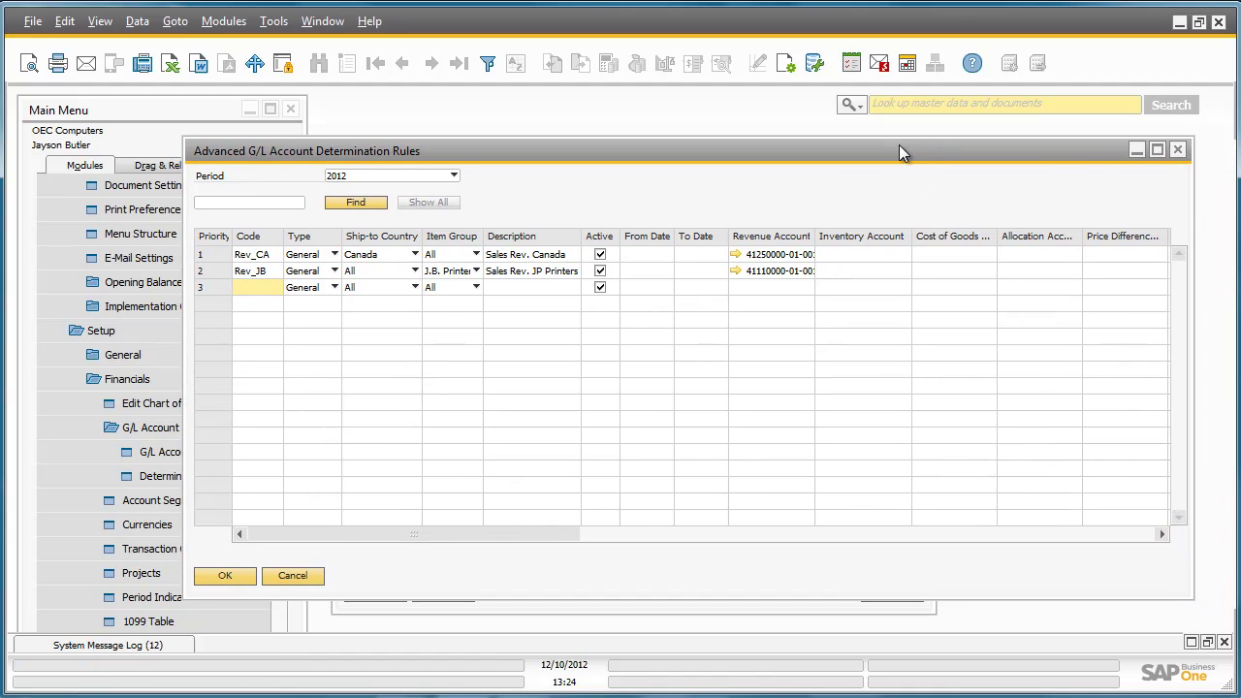
pyautogui.click(1178, 149)
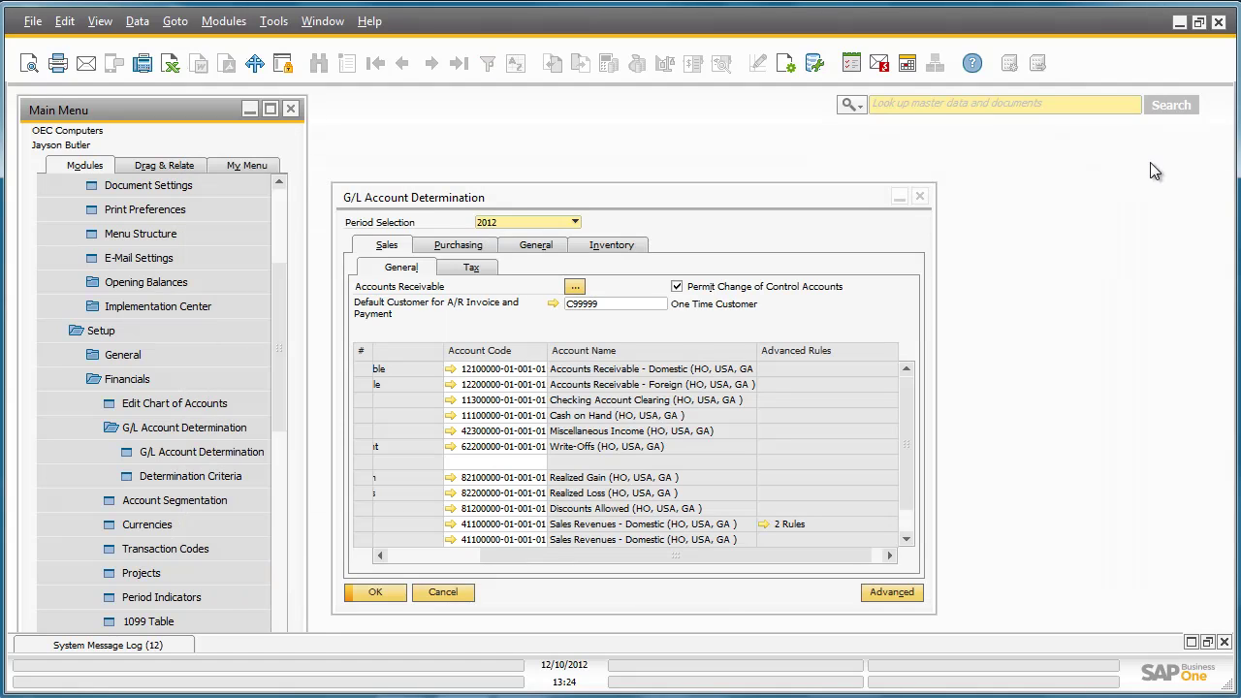
pyautogui.click(921, 197)
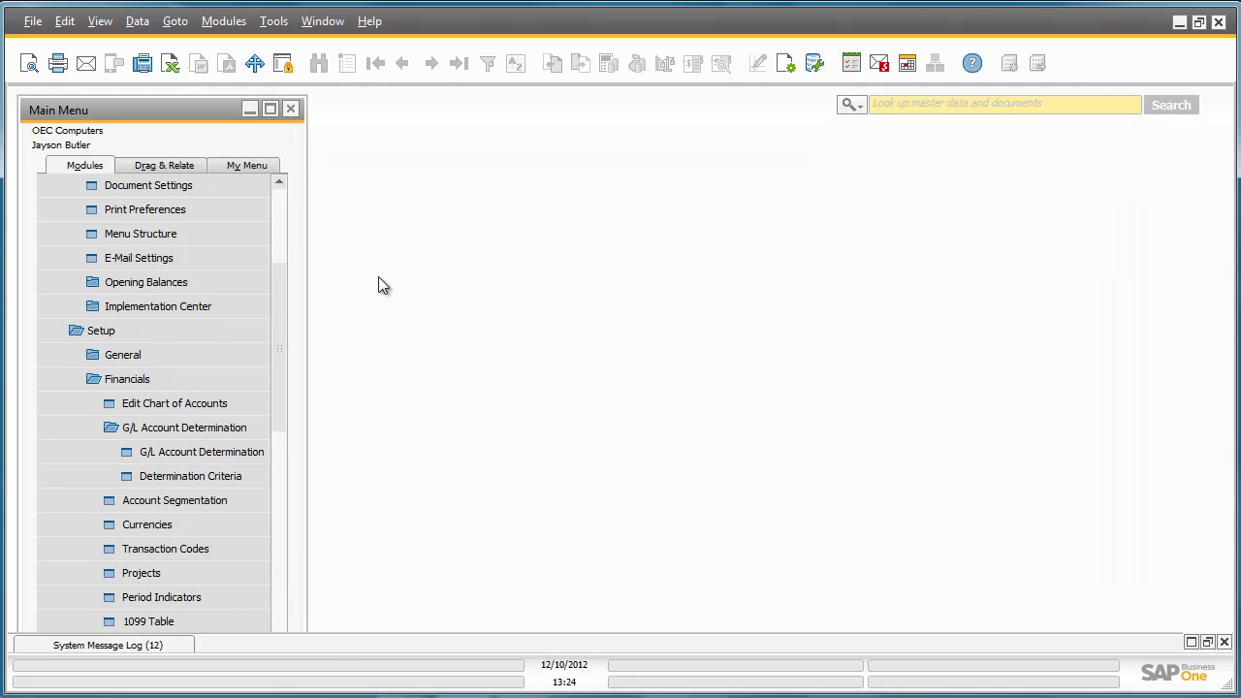
# Start a new A/R Invoice with SG Electronics as the customer.
pyautogui.moveTo(285, 316); pyautogui.dragTo(292, 210)
pyautogui.click(256, 189)
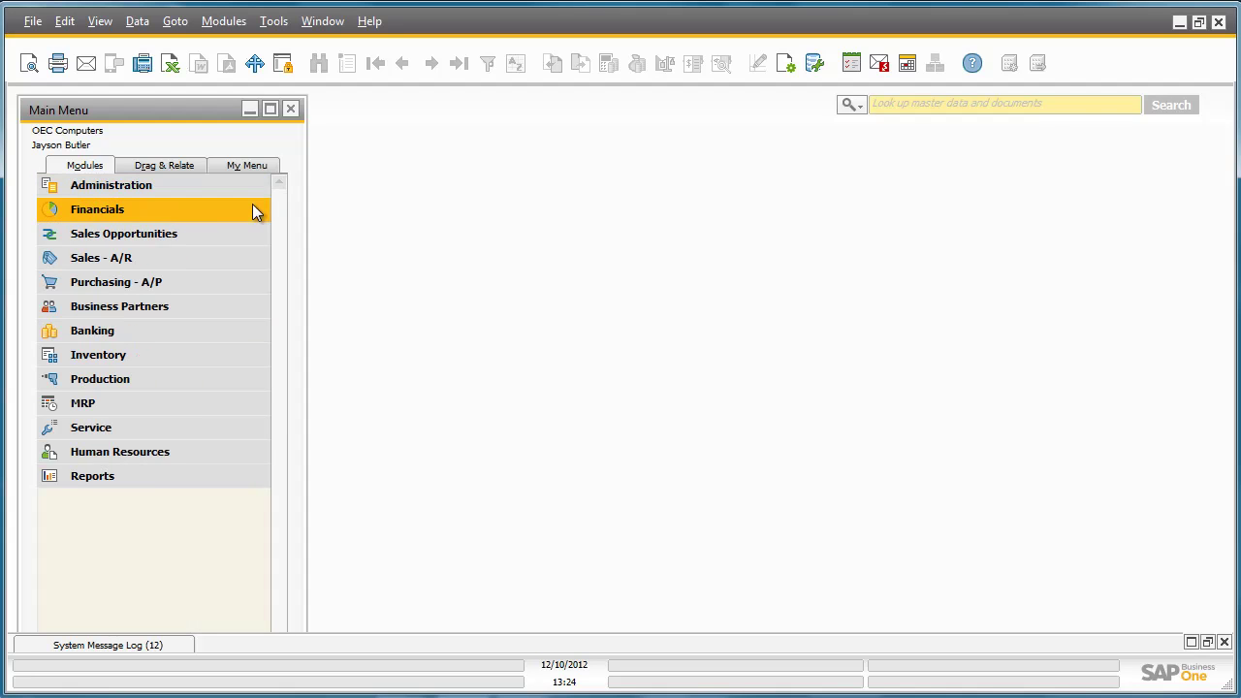
pyautogui.click(245, 256)
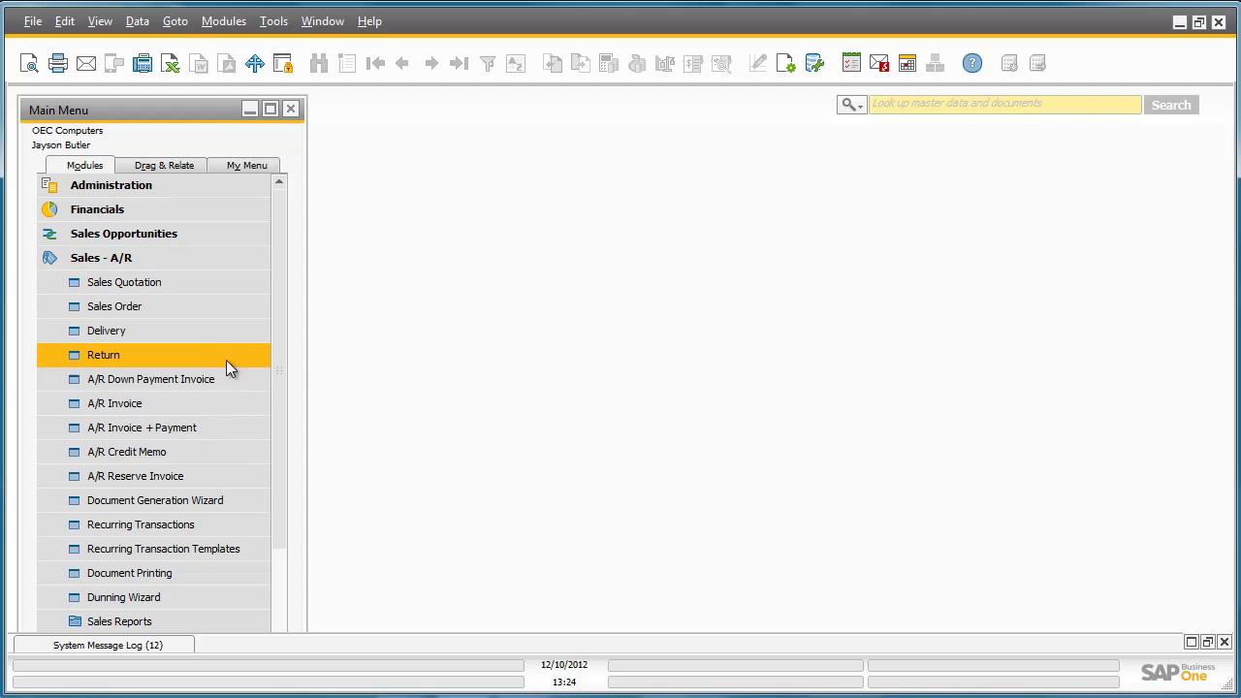
pyautogui.click(225, 401)
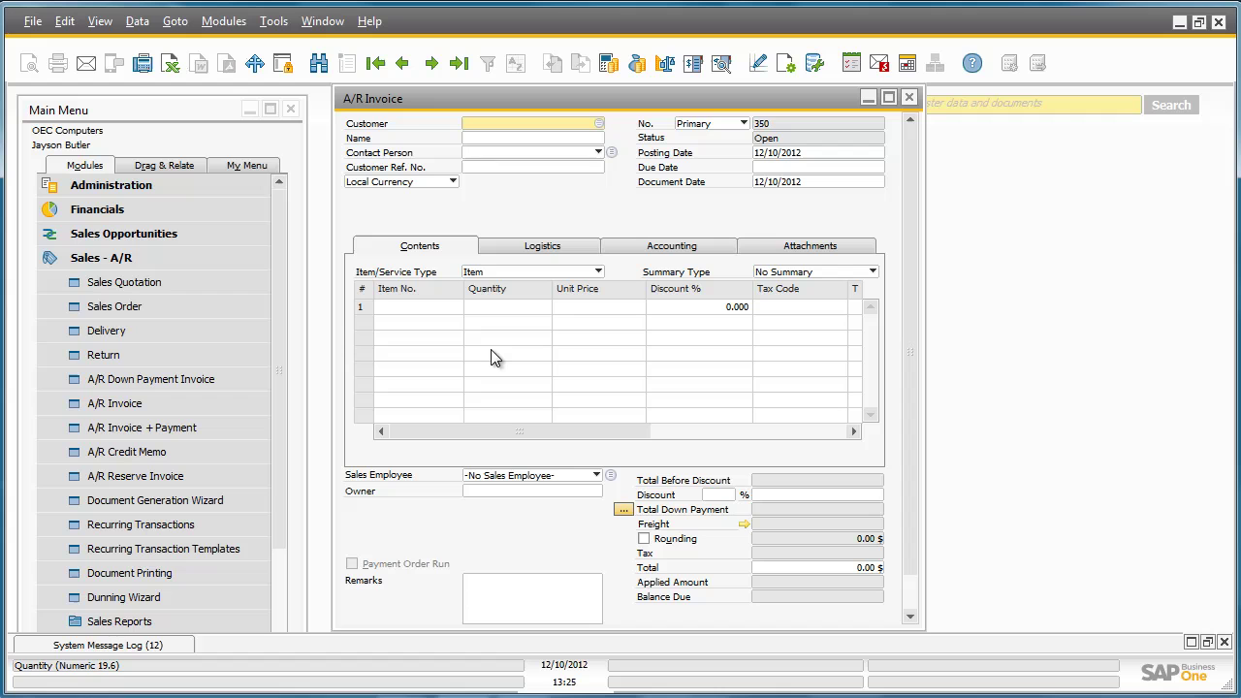
pyautogui.click(600, 124)
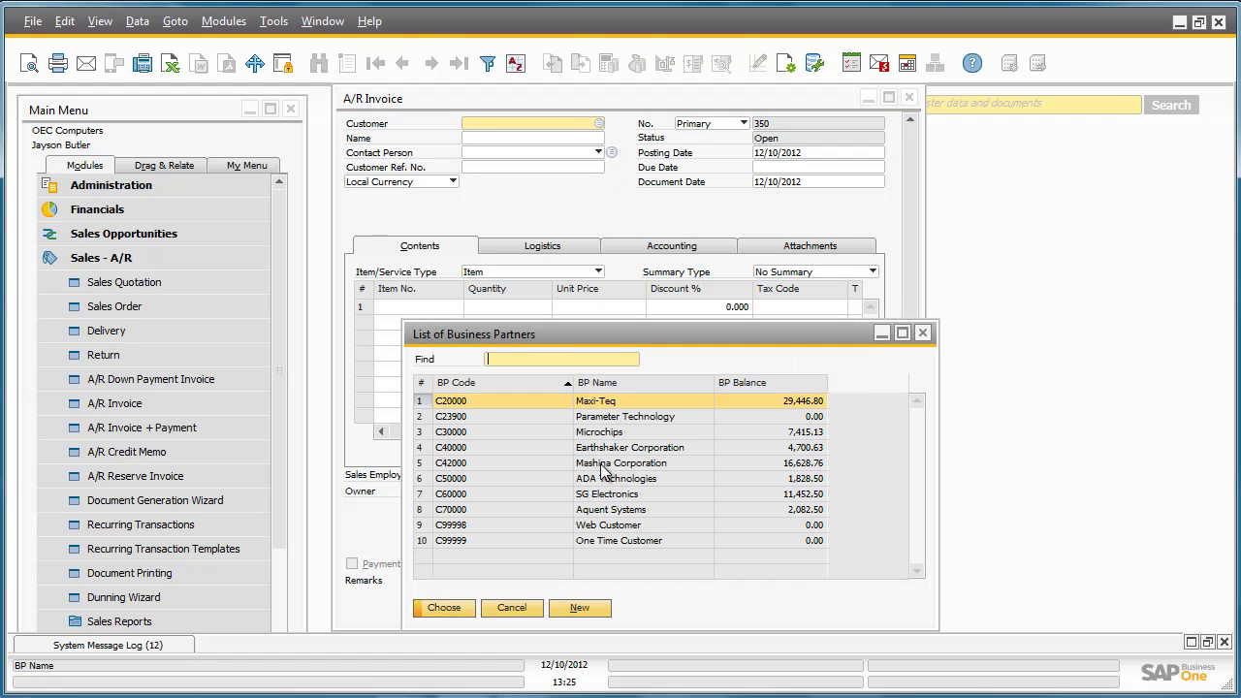
pyautogui.doubleClick(607, 495)
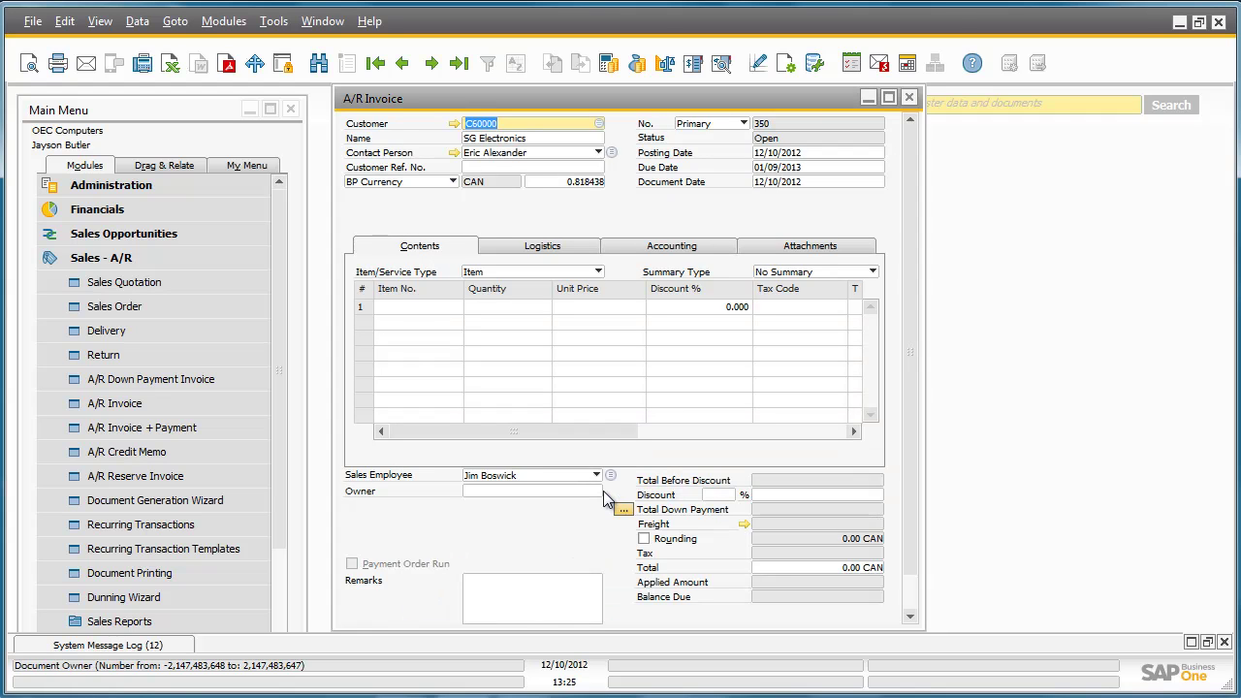
# Add items A00001 and A00004 to the SG Electronics invoice and check its journal entry preview.
pyautogui.click(456, 308)
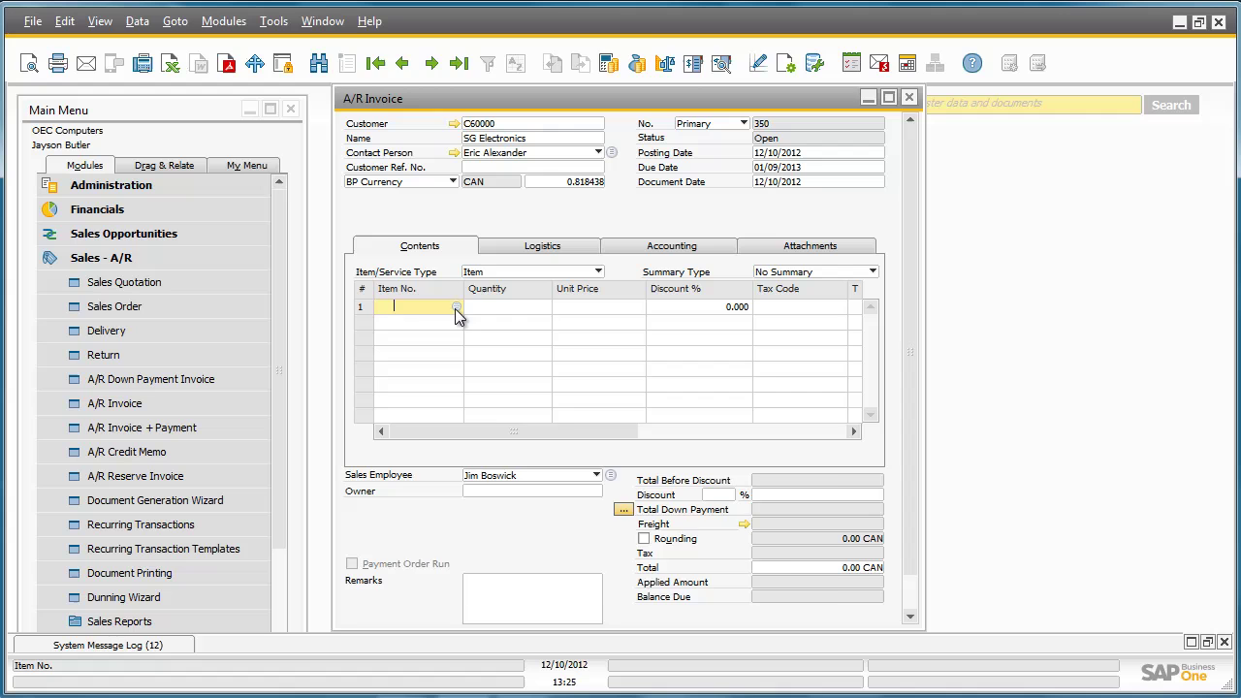
pyautogui.click(455, 307)
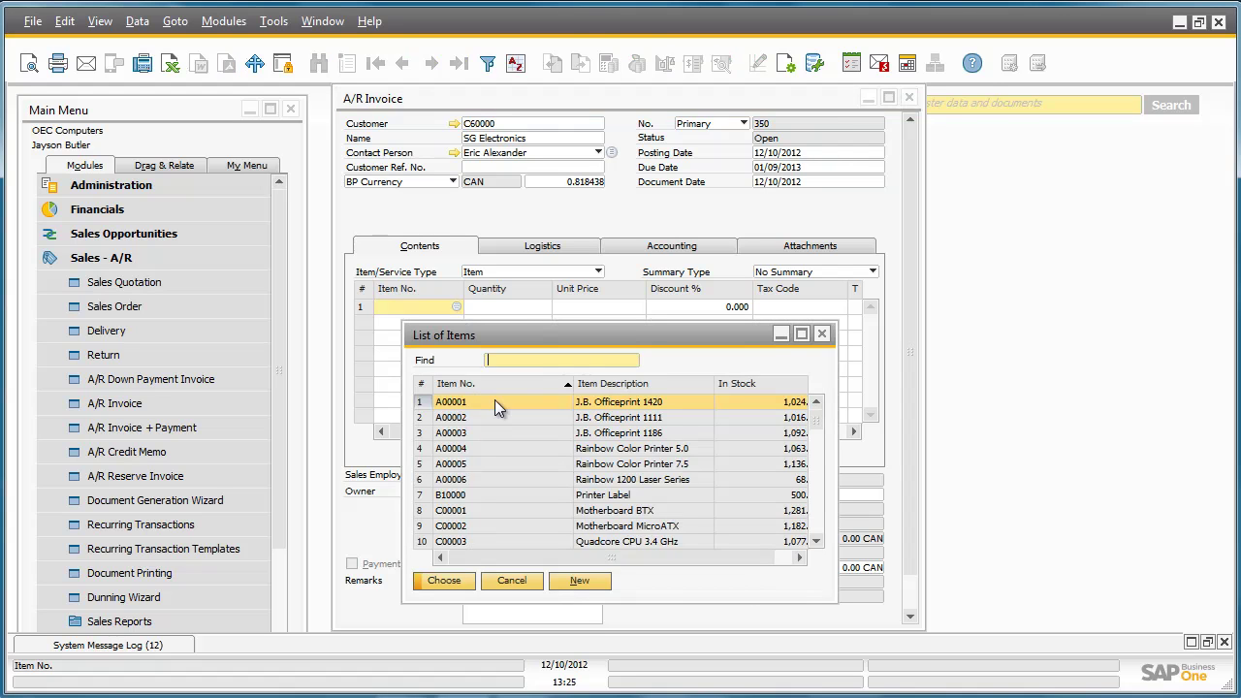
pyautogui.doubleClick(494, 402)
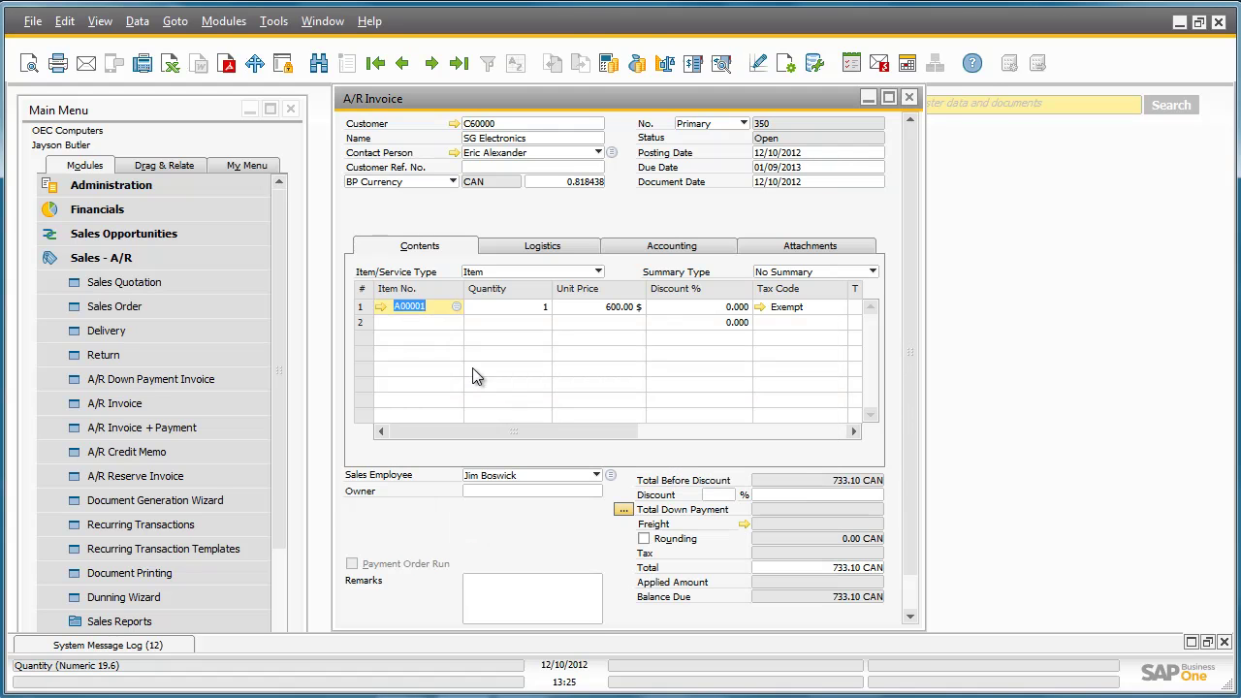
pyautogui.click(457, 323)
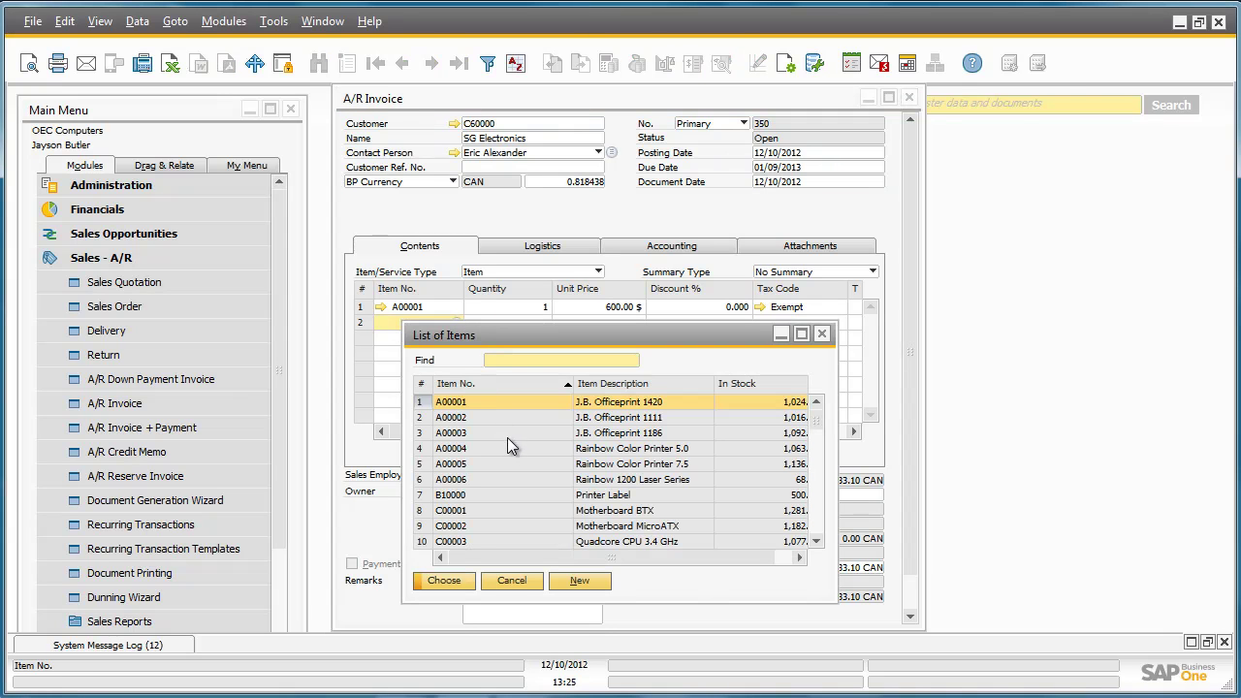
pyautogui.doubleClick(529, 449)
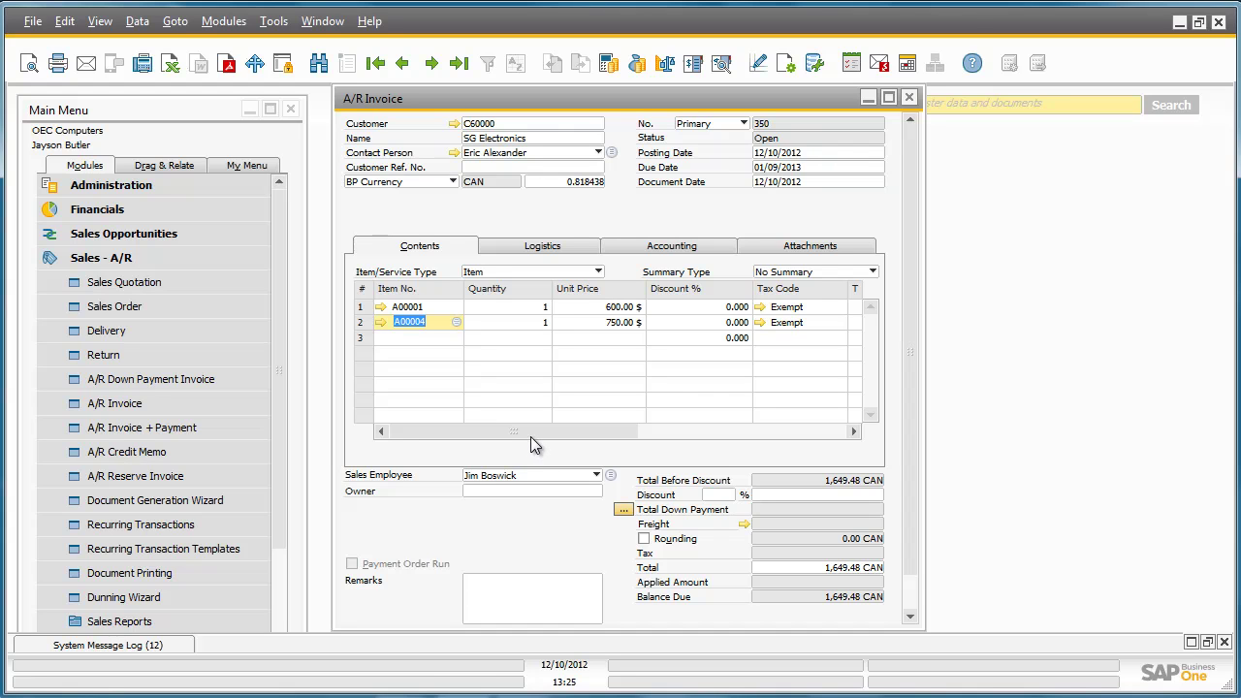
pyautogui.click(723, 74)
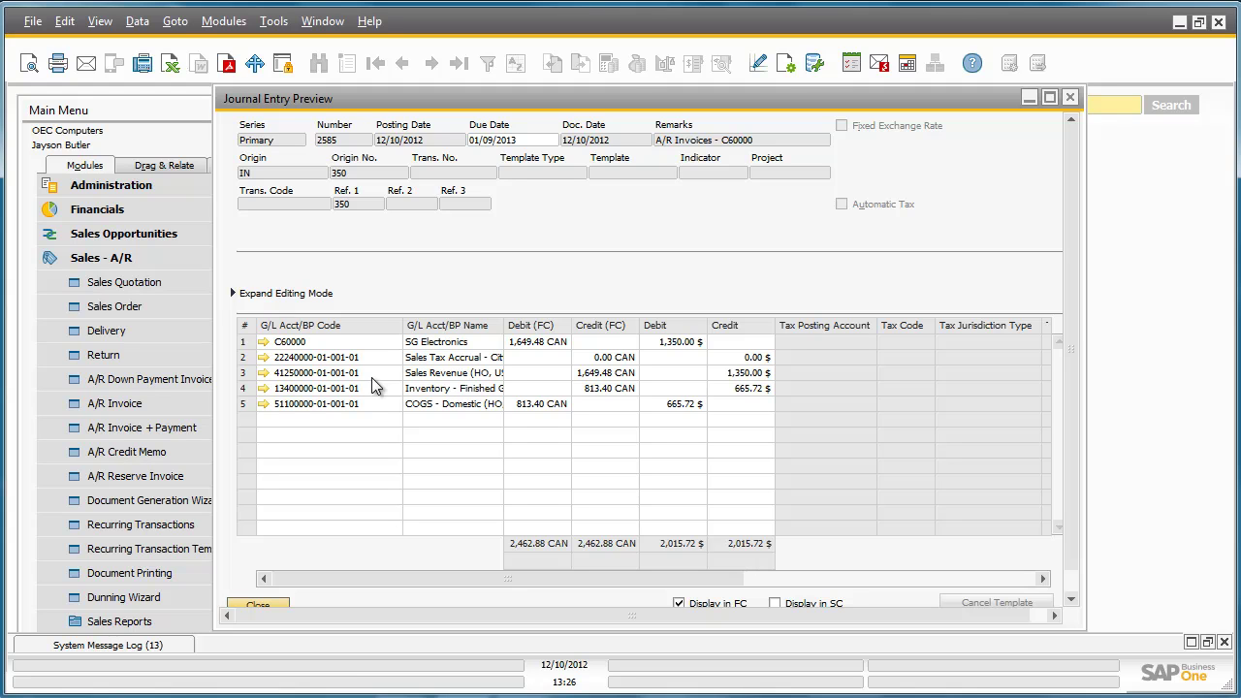
pyautogui.click(1071, 97)
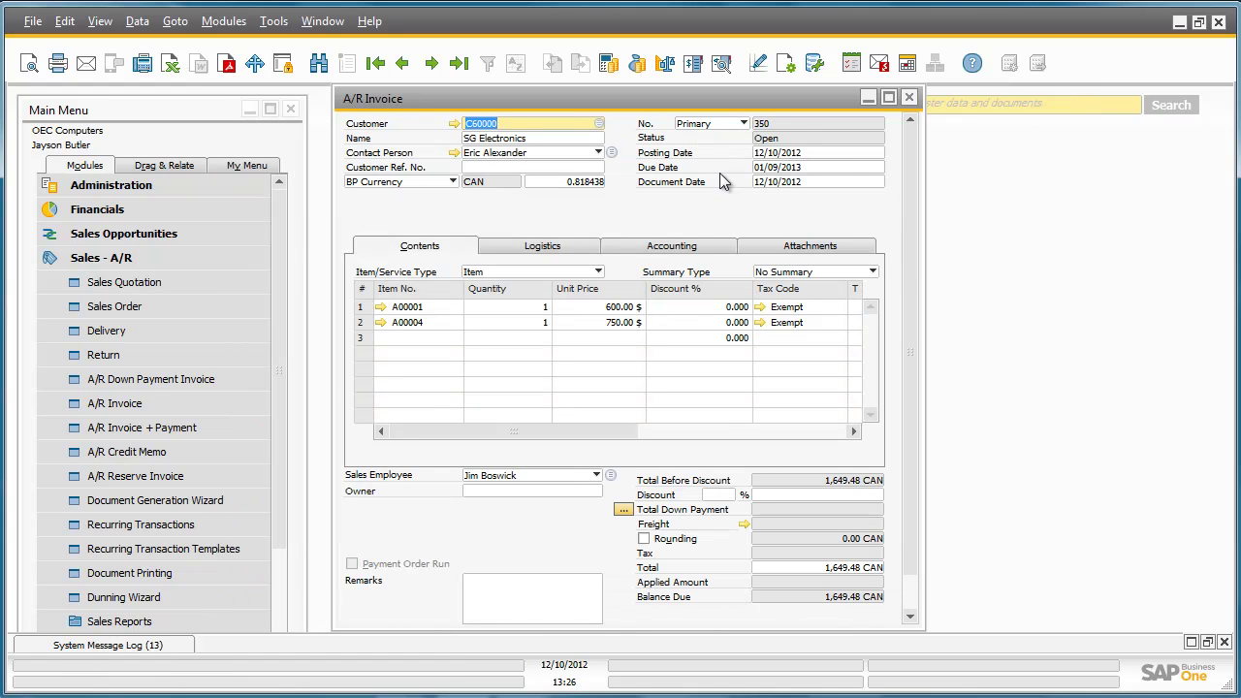
# Change the invoice's customer to Parameter Technology, accepting the resulting update of the document.
pyautogui.click(599, 123)
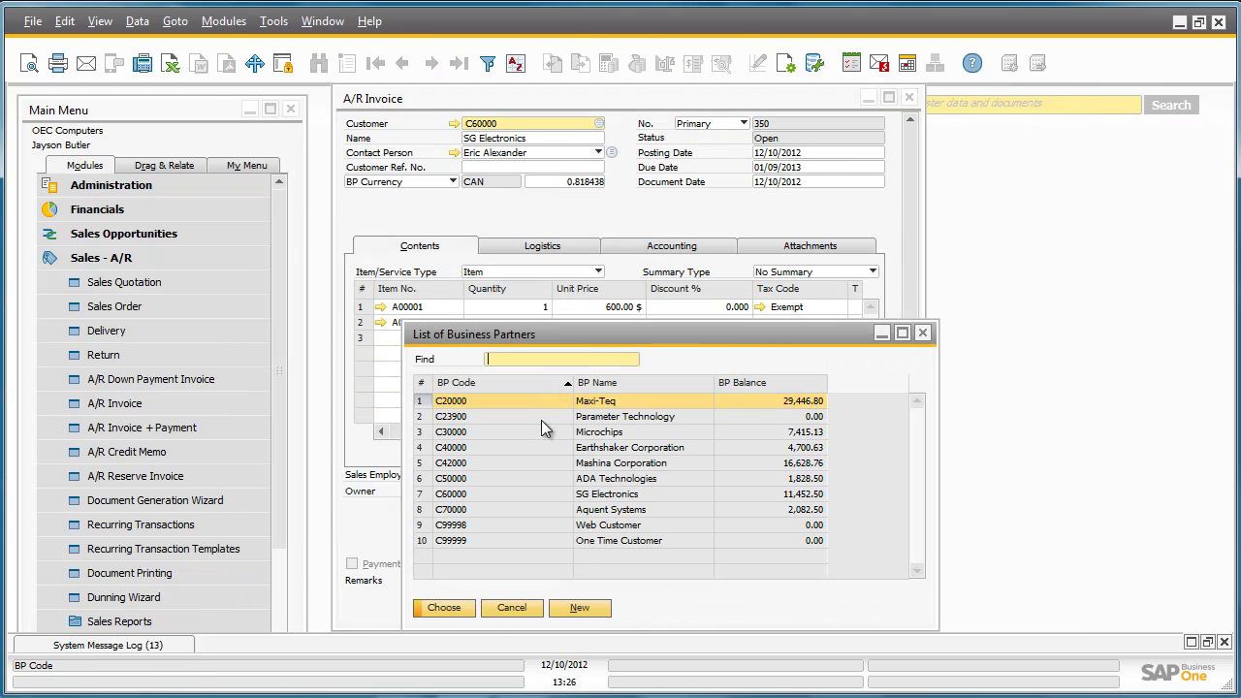
pyautogui.doubleClick(542, 420)
pyautogui.click(490, 366)
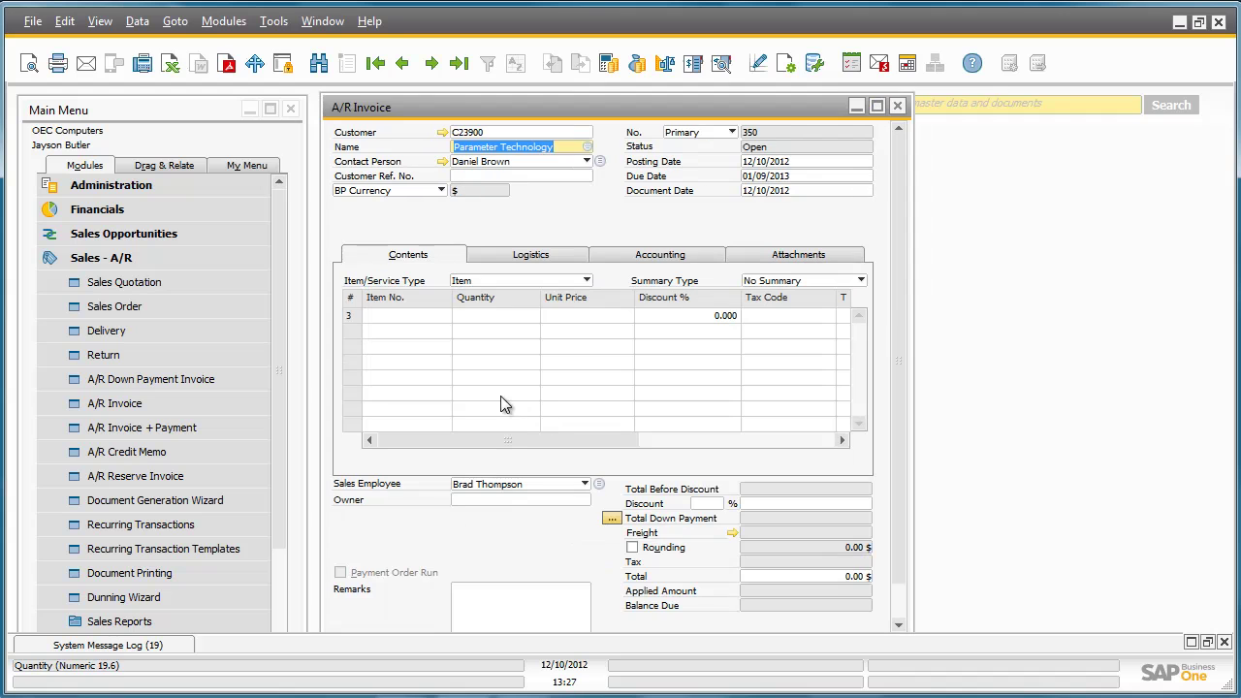
# Add items A00001 and A00004 to the Parameter Technology invoice and preview its journal entry.
pyautogui.click(438, 317)
pyautogui.click(445, 316)
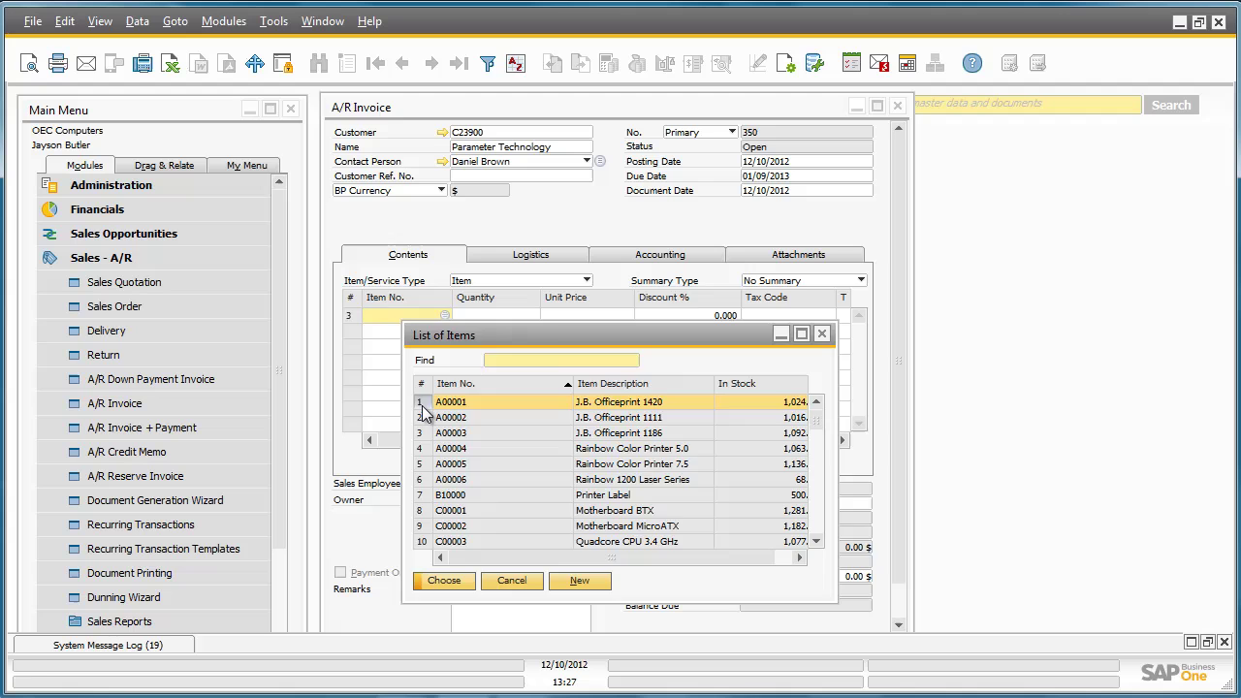
pyautogui.doubleClick(423, 405)
pyautogui.click(442, 331)
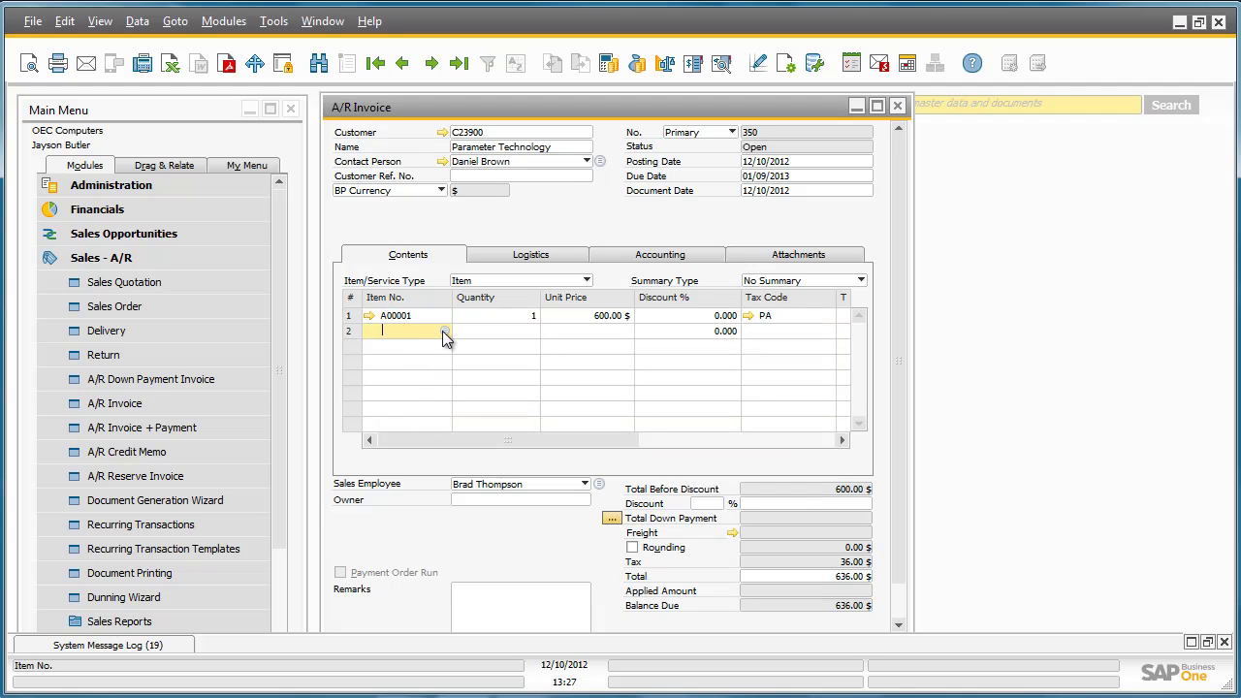
pyautogui.click(444, 332)
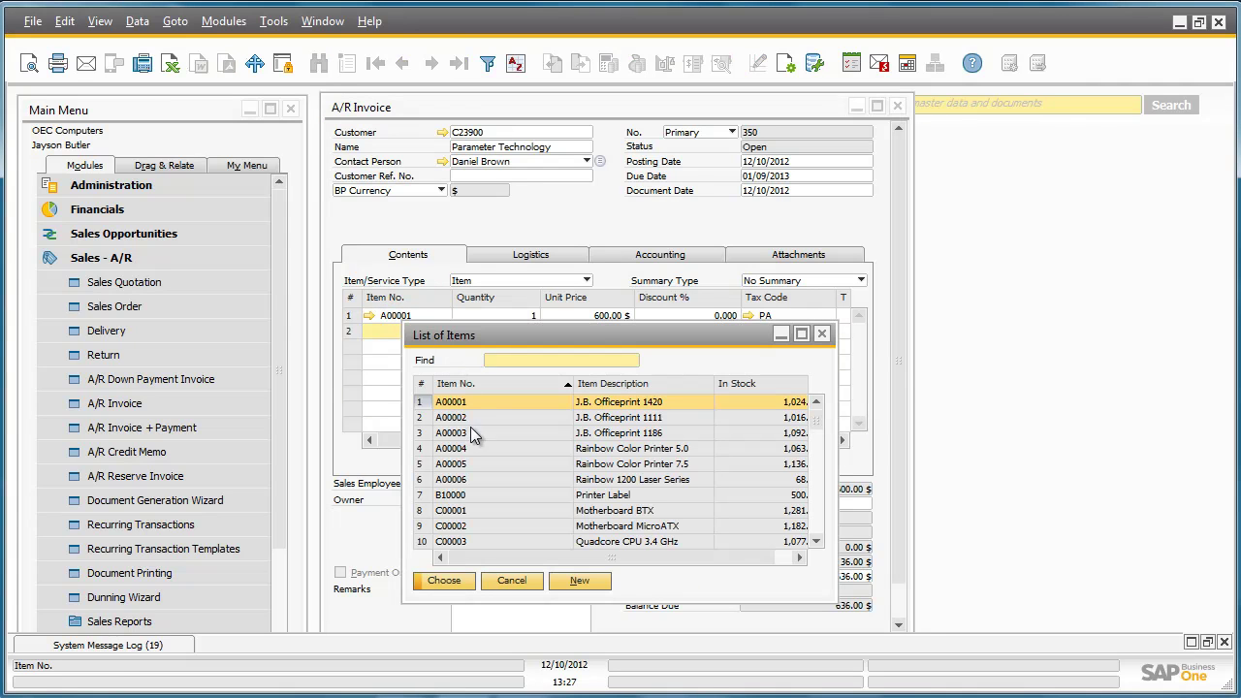
pyautogui.doubleClick(442, 452)
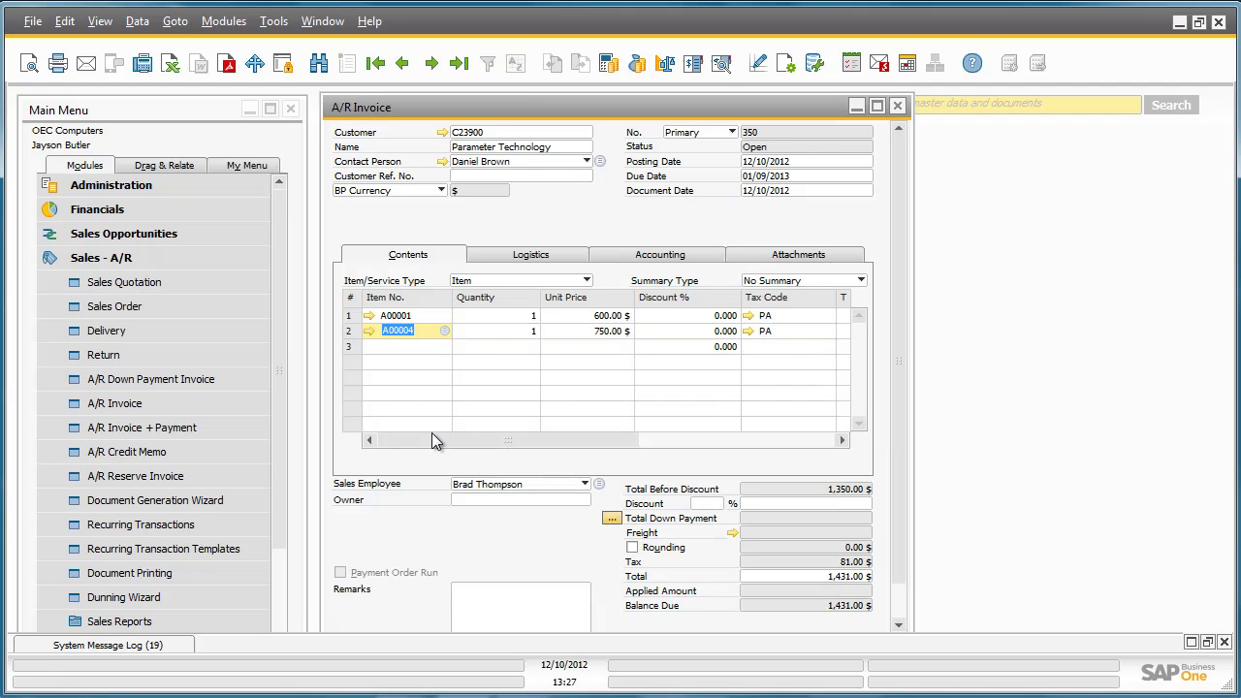
pyautogui.click(723, 68)
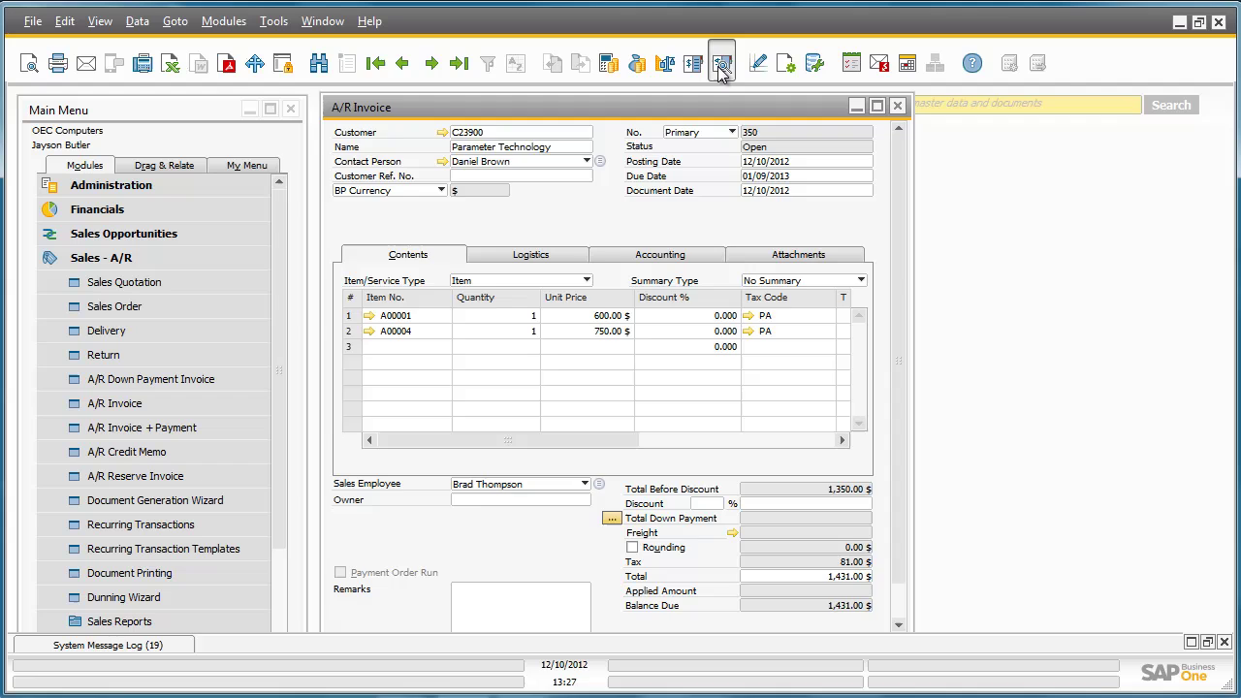